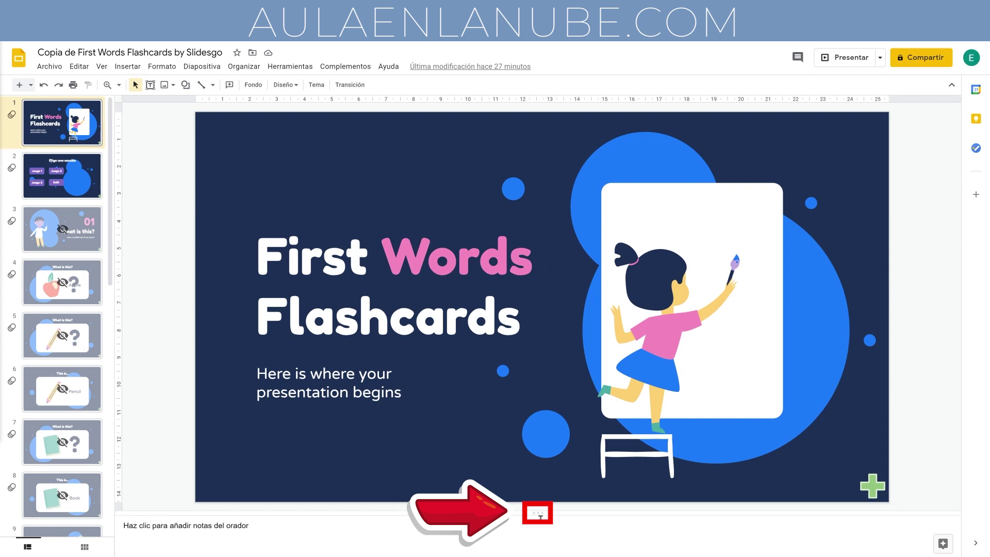
# - Hide the speaker notes area and bring it back, first by dragging, then via the view options
pyautogui.moveTo(539, 513); pyautogui.dragTo(545, 553)
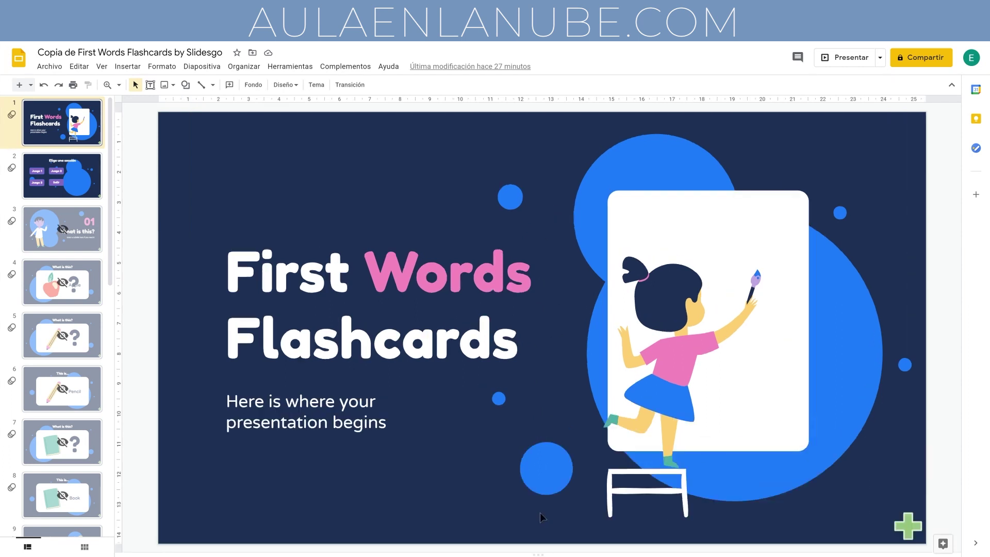
pyautogui.click(543, 554)
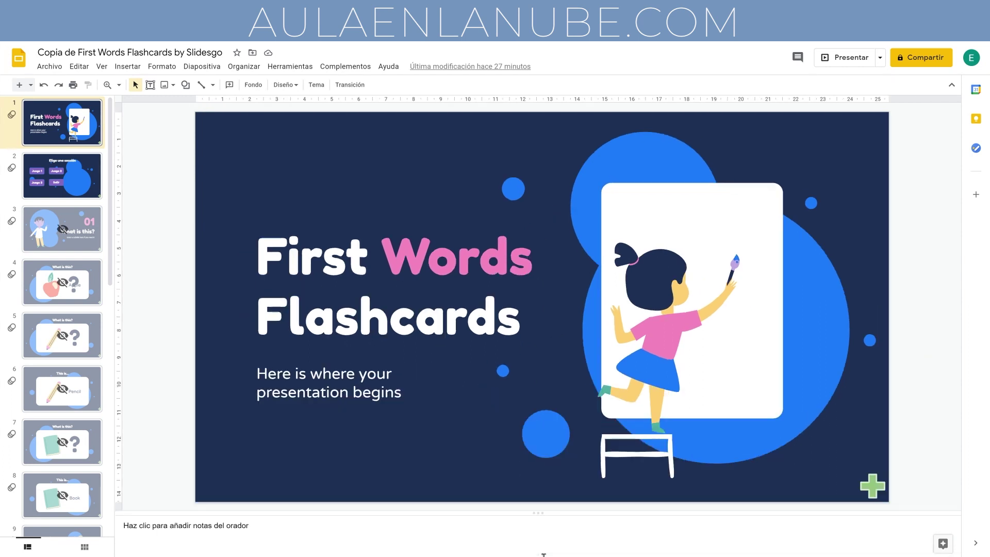
pyautogui.click(101, 66)
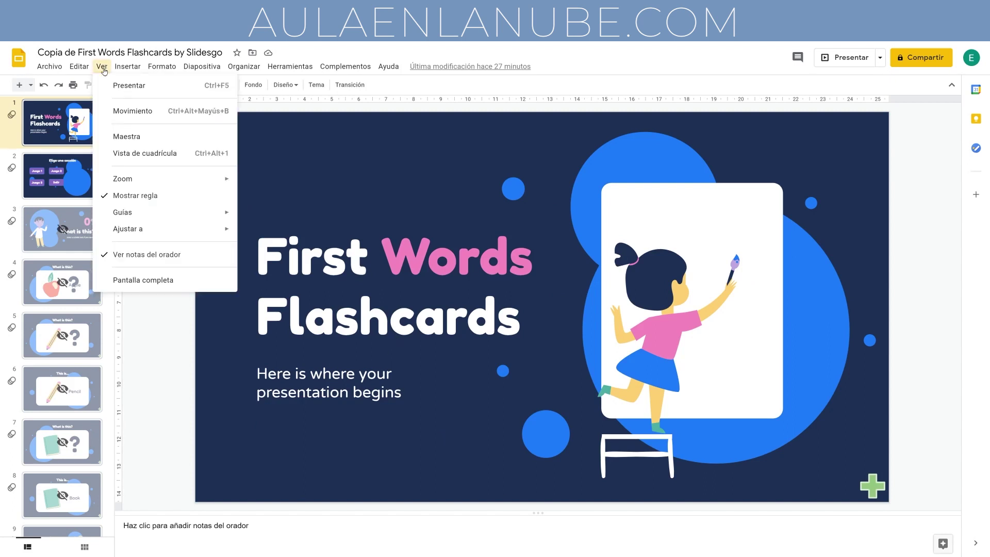
pyautogui.click(138, 260)
pyautogui.click(103, 67)
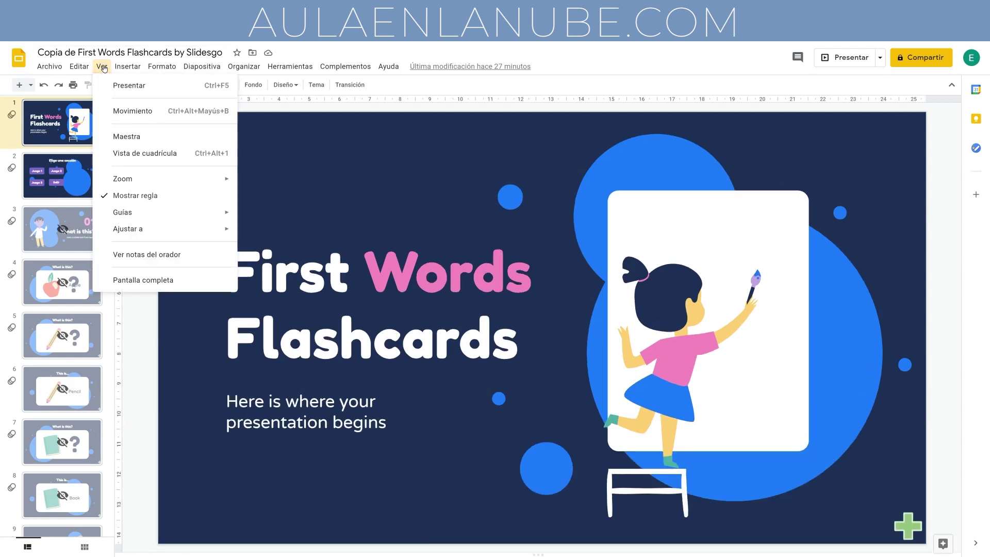
pyautogui.click(143, 256)
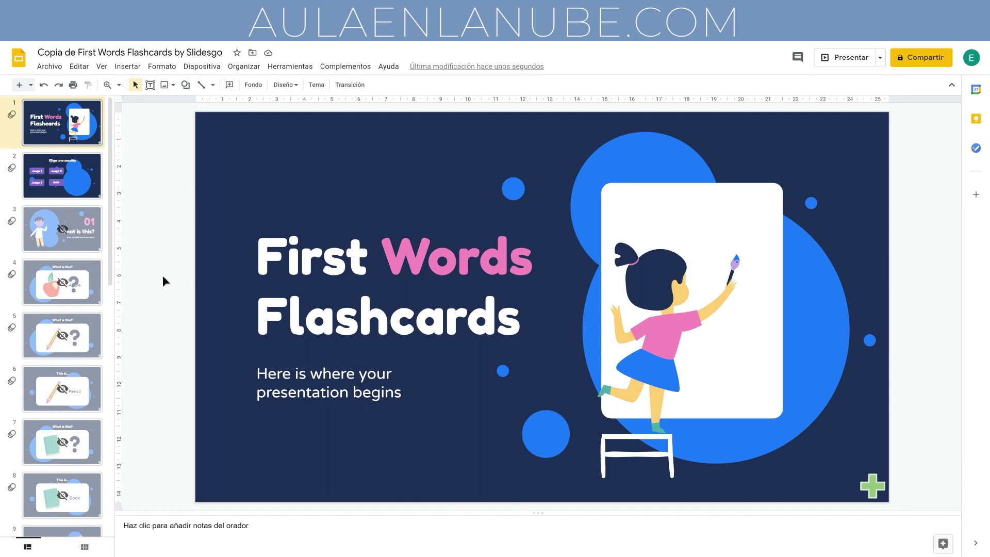
# - Add the speaker note 'Empezar saludando' to the title slide, then go to slide 2
pyautogui.click(252, 525)
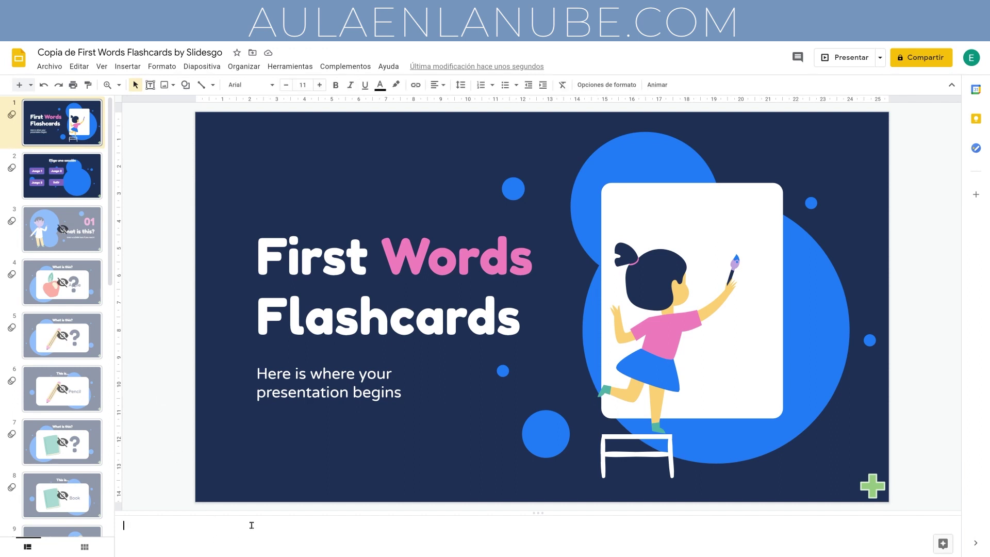
pyautogui.write('Emn')
pyautogui.write('zar salud')
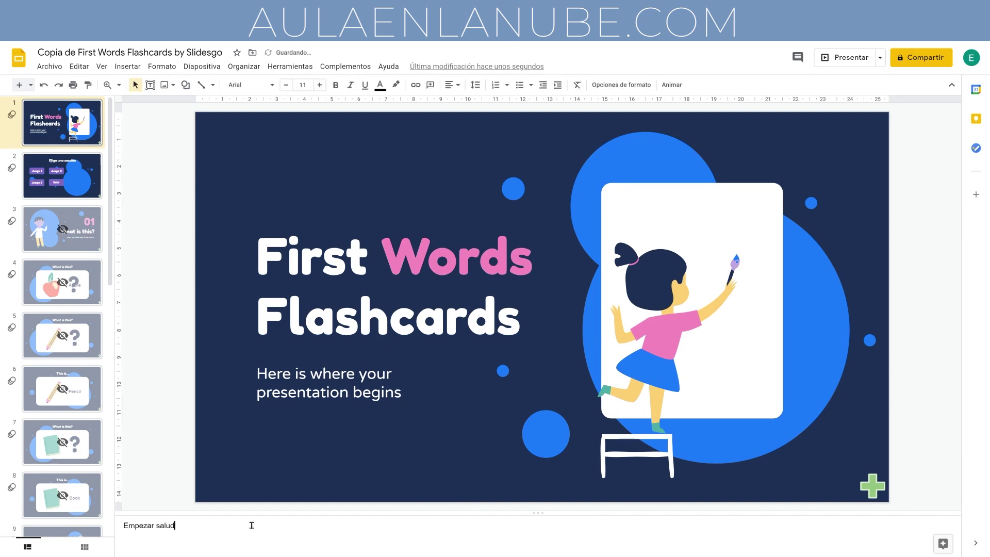
pyautogui.write('ando')
pyautogui.click(77, 173)
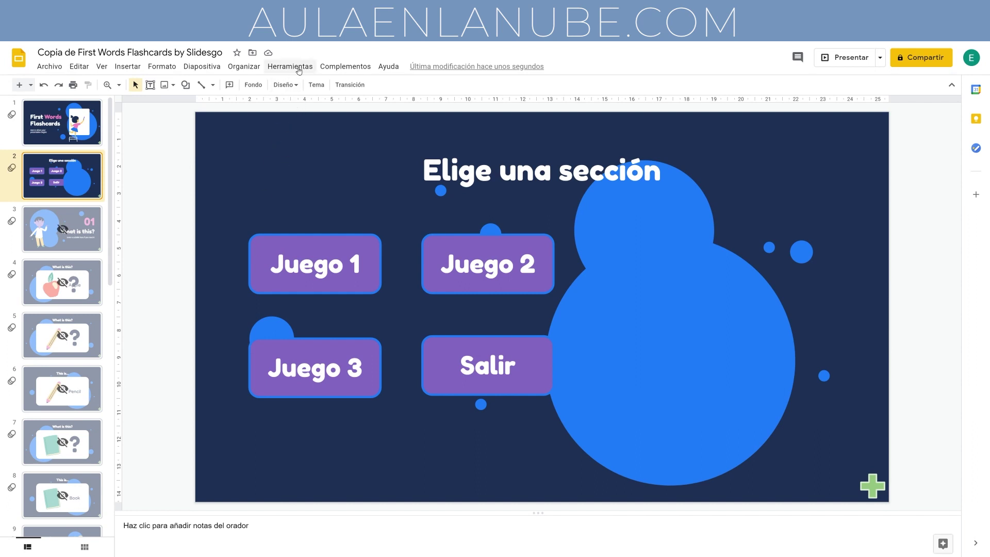
# - Use voice dictation to add 'Aquí deberán seleccionar uno de los tres juegos o salir' to slide 2's notes
pyautogui.click(298, 68)
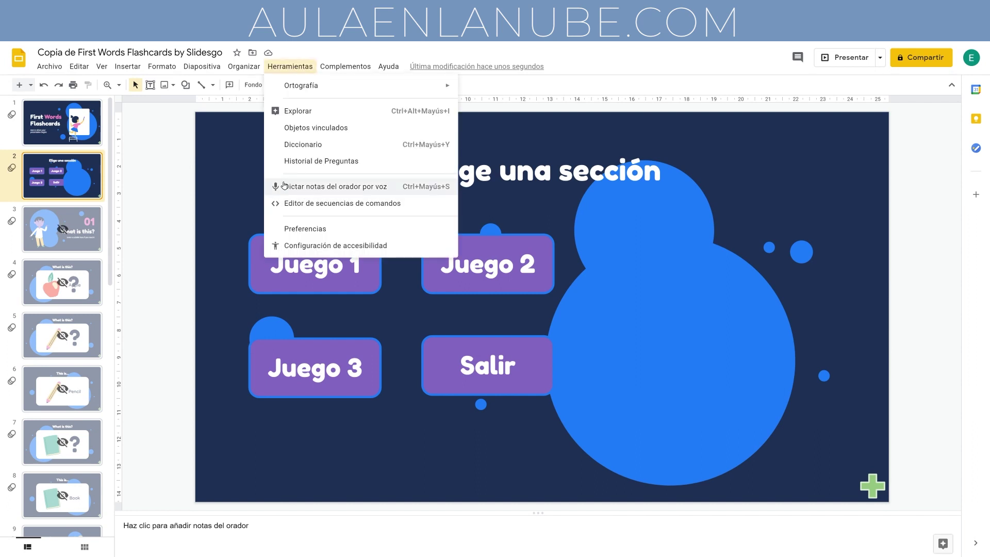
pyautogui.click(360, 186)
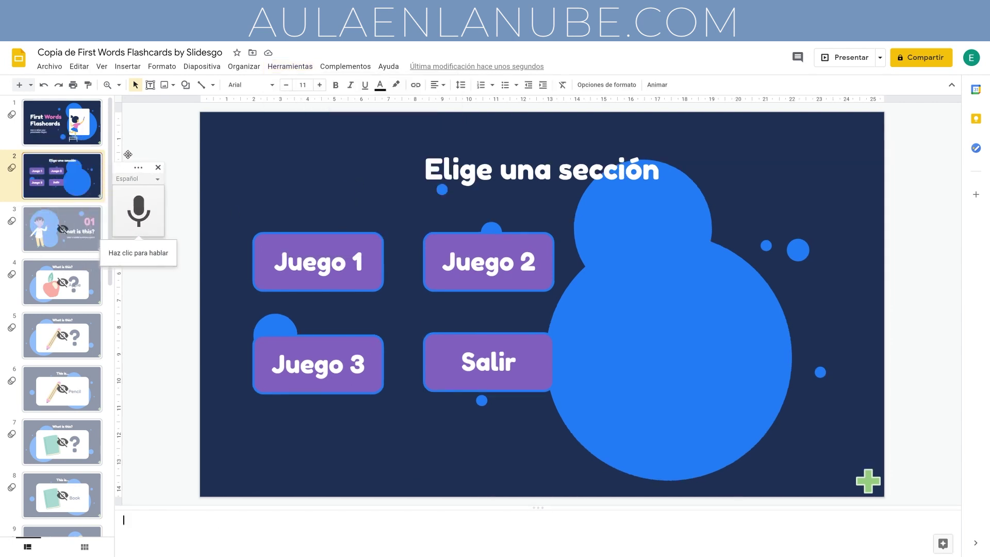
pyautogui.moveTo(41, 130); pyautogui.dragTo(141, 165)
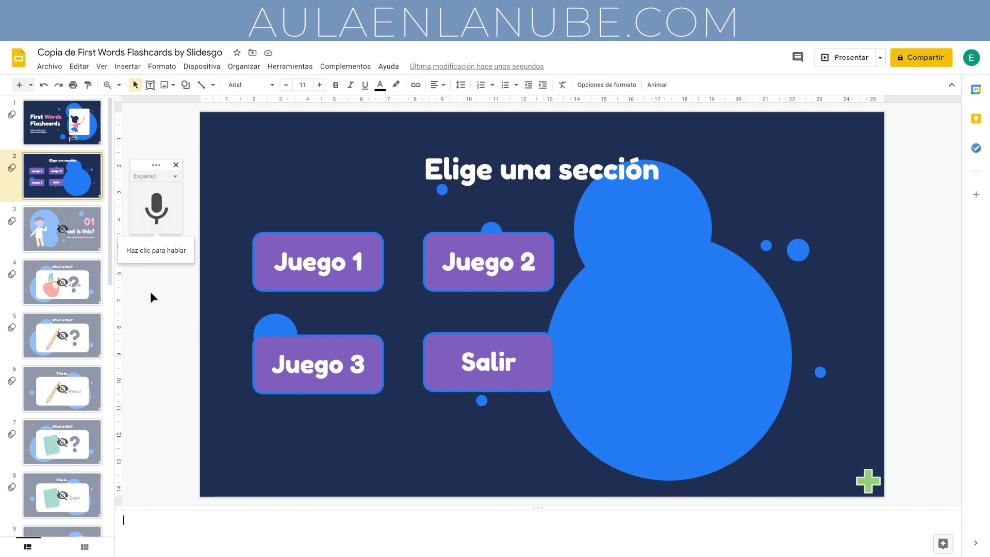
pyautogui.click(155, 208)
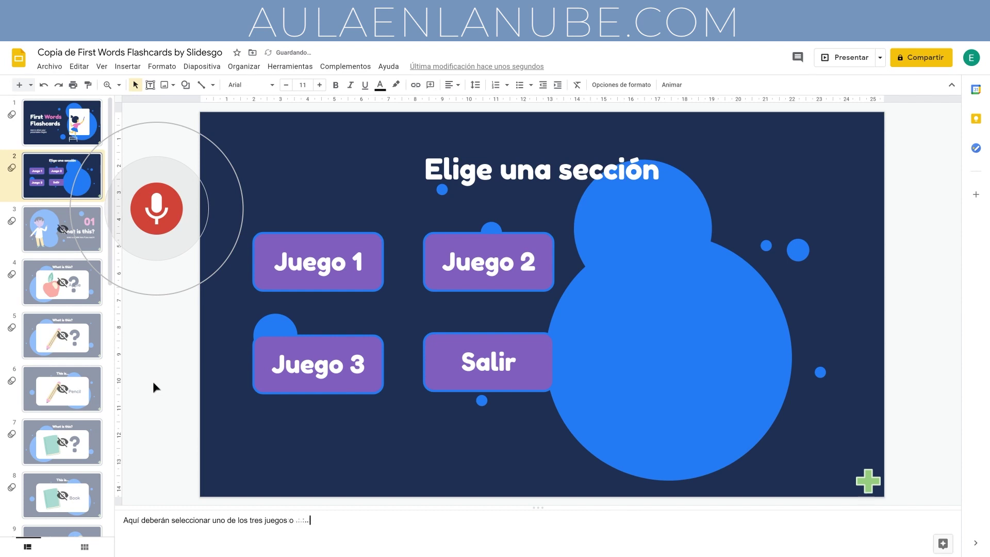
pyautogui.click(147, 214)
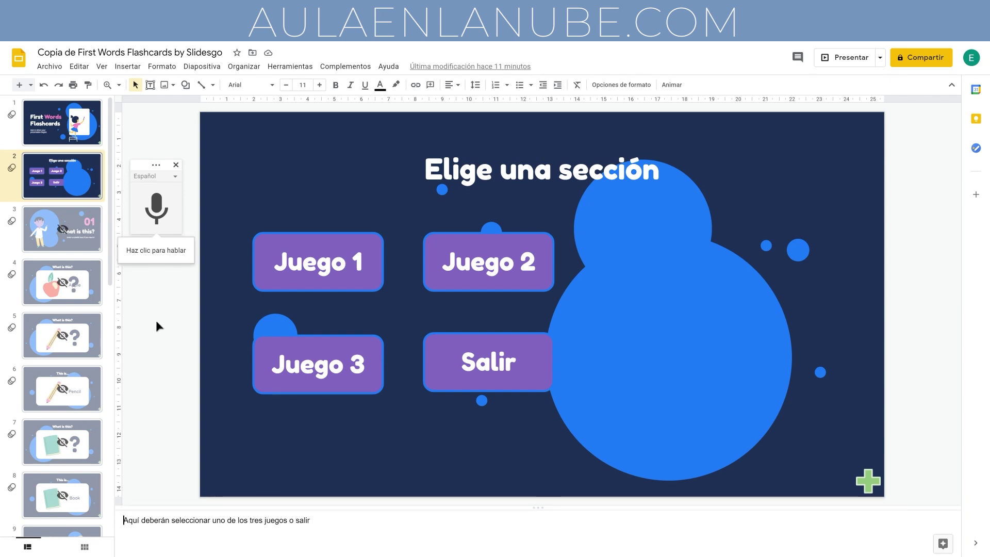
pyautogui.click(176, 165)
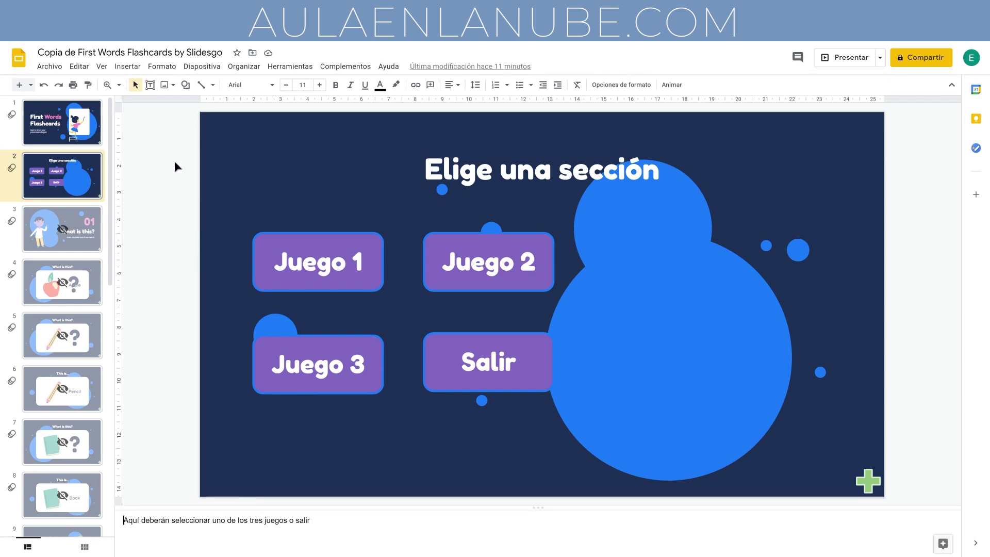
# - Present from the title slide, step forward to 'Elige una sección' and back to slide 1
pyautogui.click(54, 129)
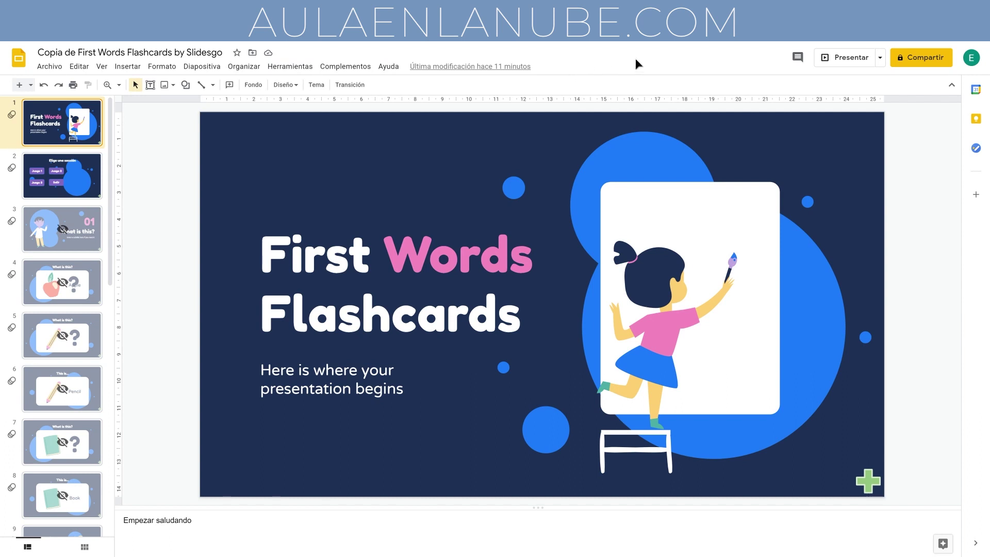
pyautogui.click(850, 61)
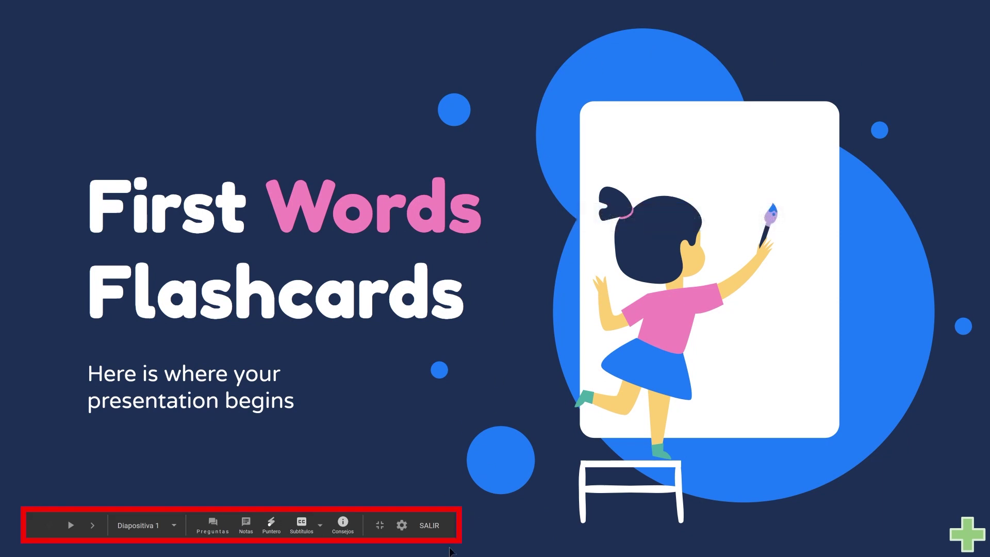
pyautogui.click(93, 525)
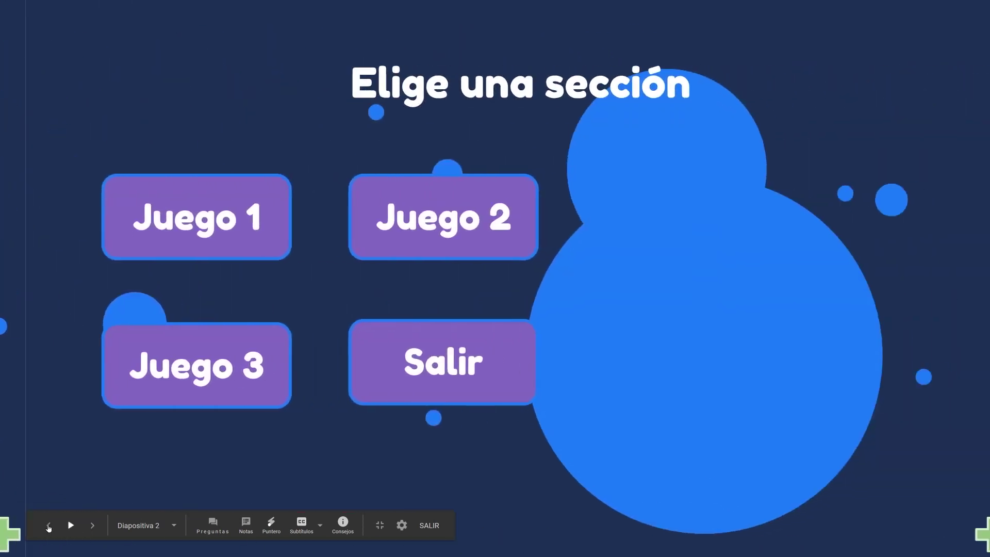
pyautogui.click(47, 525)
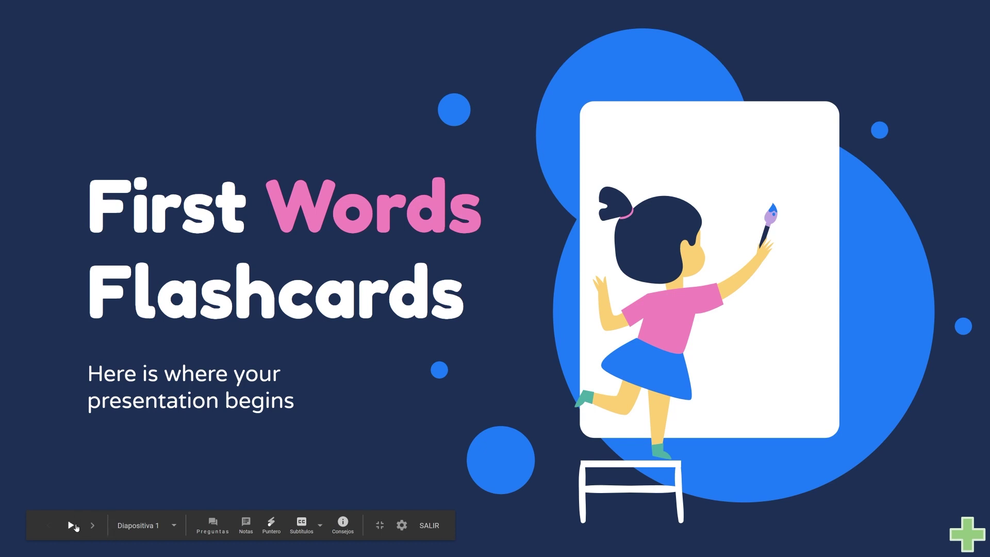
# - Look through the auto-advance settings without changes, and leave and re-enter full screen
pyautogui.click(402, 526)
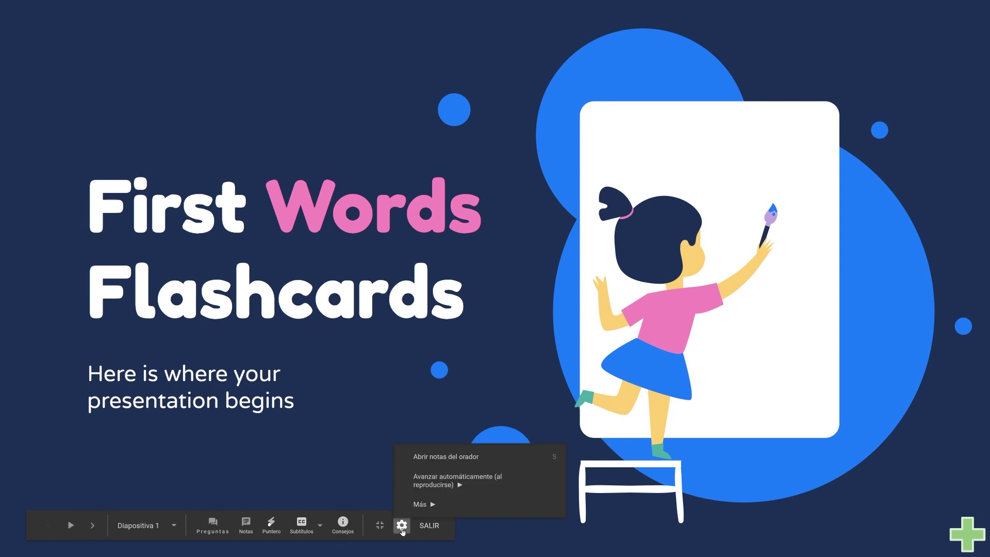
pyautogui.click(402, 525)
pyautogui.click(402, 526)
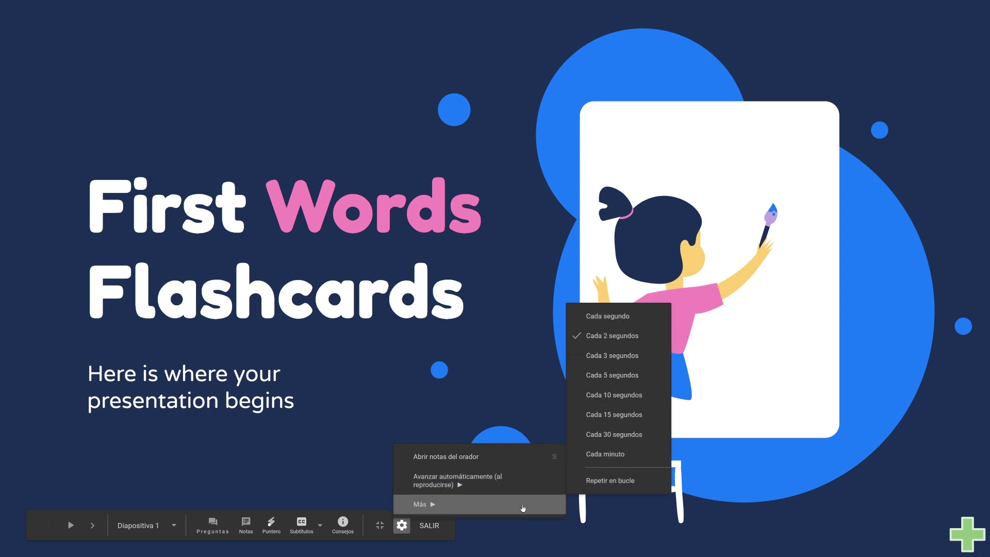
pyautogui.click(245, 488)
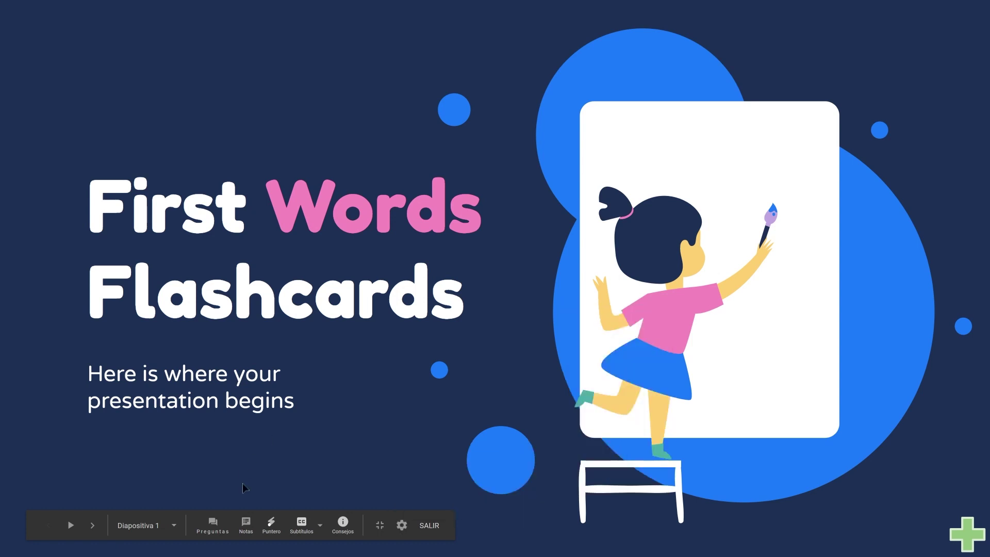
pyautogui.click(379, 525)
pyautogui.click(381, 527)
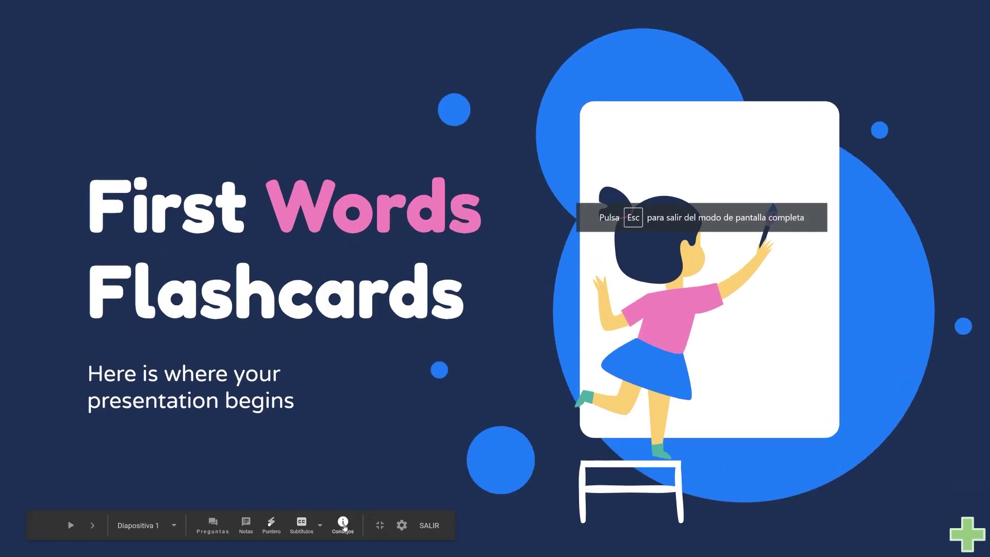
# - Turn the laser pointer on and off, toggle live captions on and off, then advance to slide 2
pyautogui.click(271, 524)
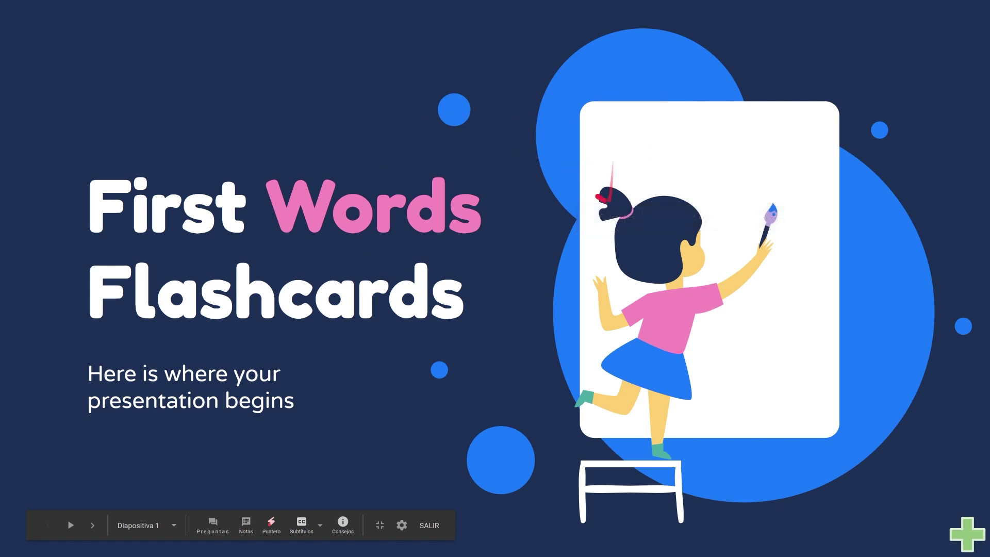
pyautogui.click(271, 523)
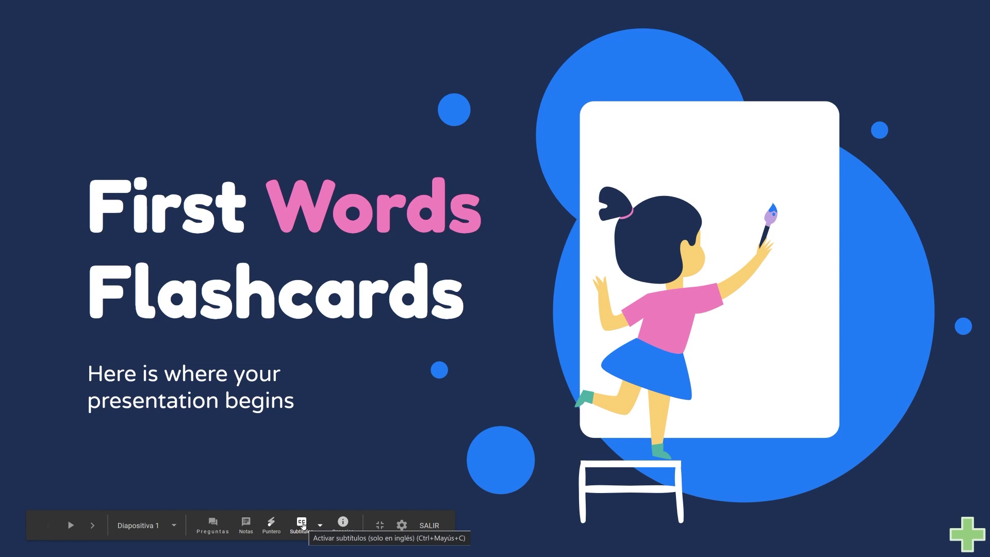
pyautogui.click(302, 524)
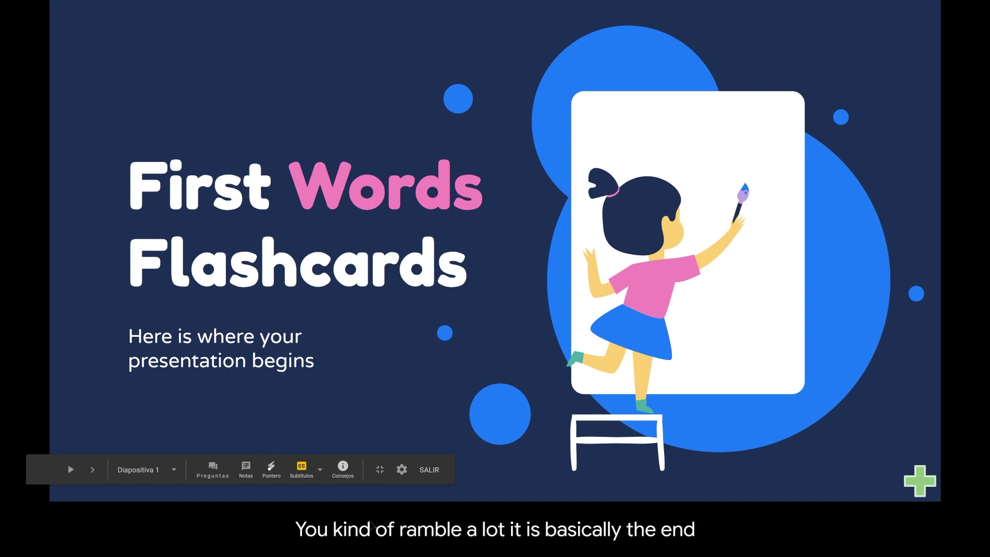
pyautogui.click(297, 469)
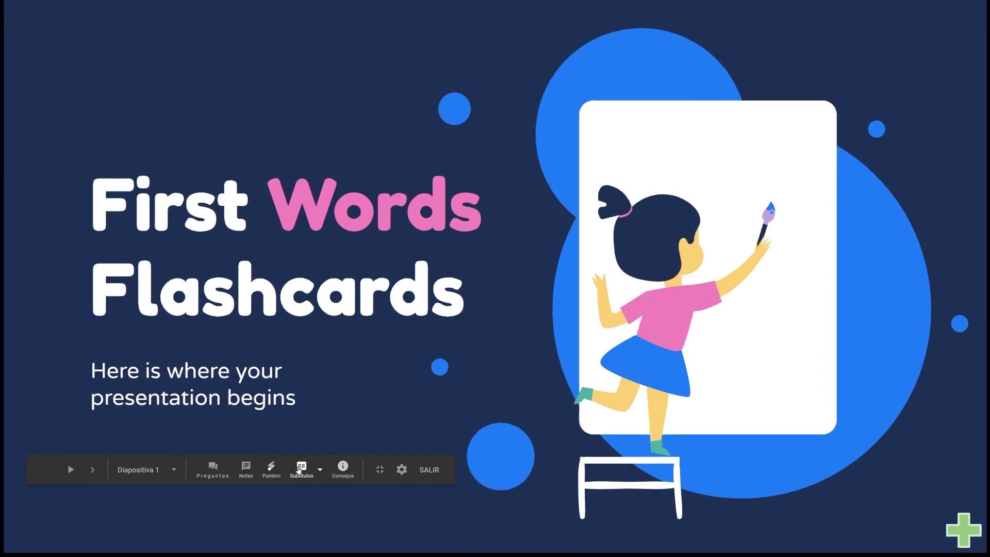
pyautogui.click(343, 509)
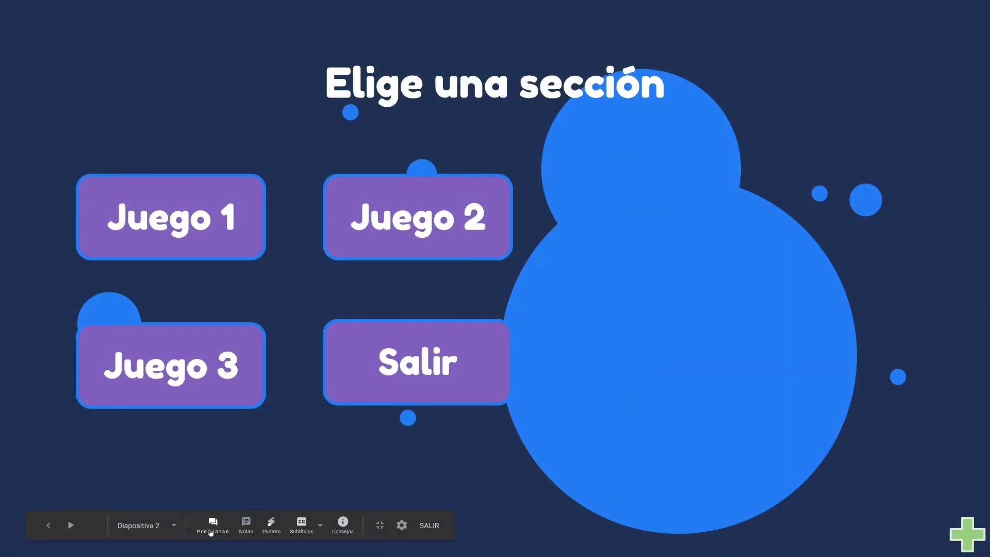
# - Open presenter view, step back to slide 1 and forward to slide 2, and show the audience Q&A tools
pyautogui.click(246, 526)
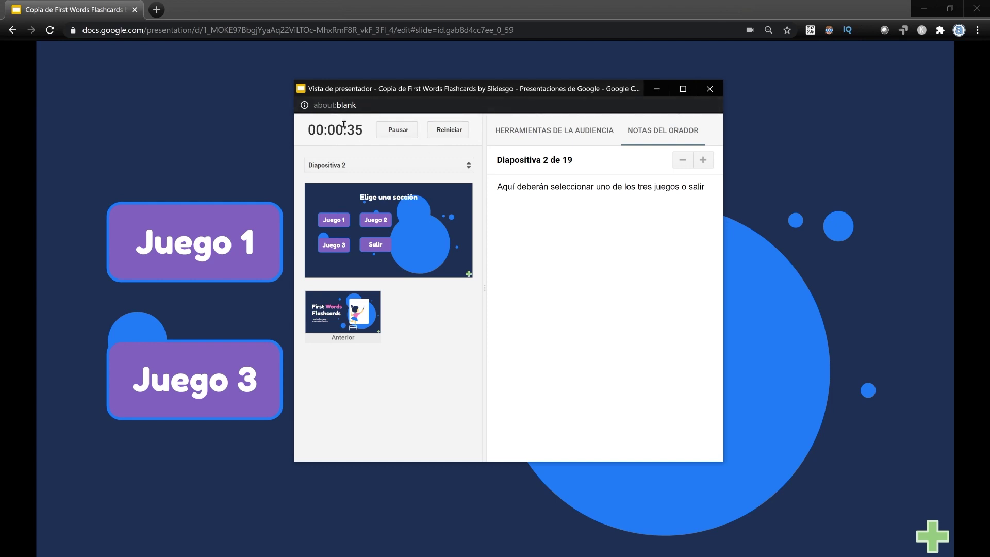
pyautogui.click(375, 165)
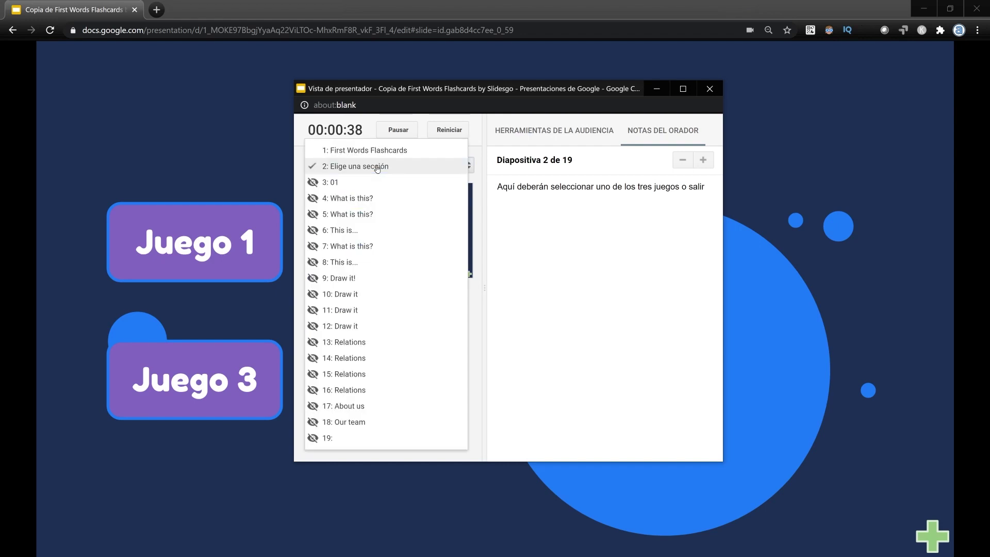
pyautogui.click(409, 165)
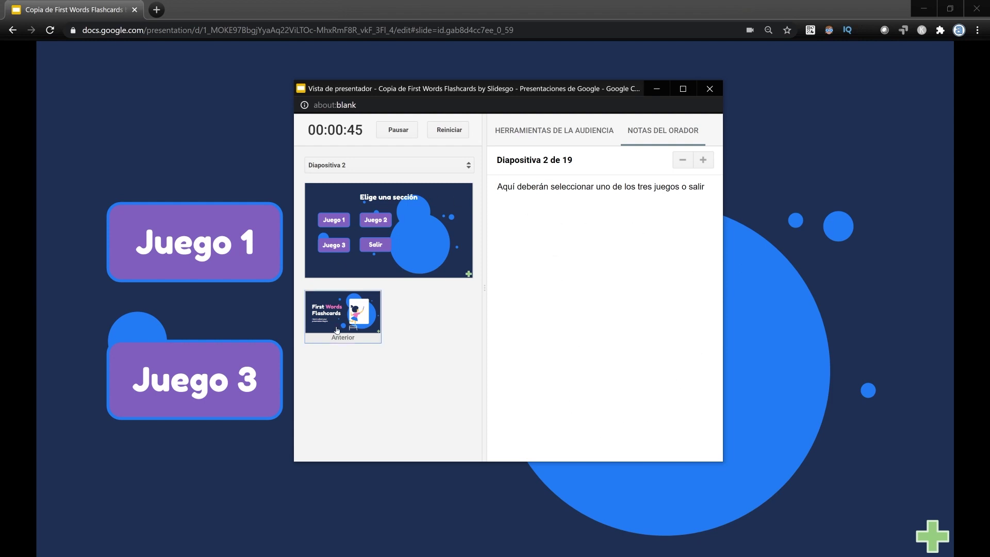
pyautogui.click(340, 313)
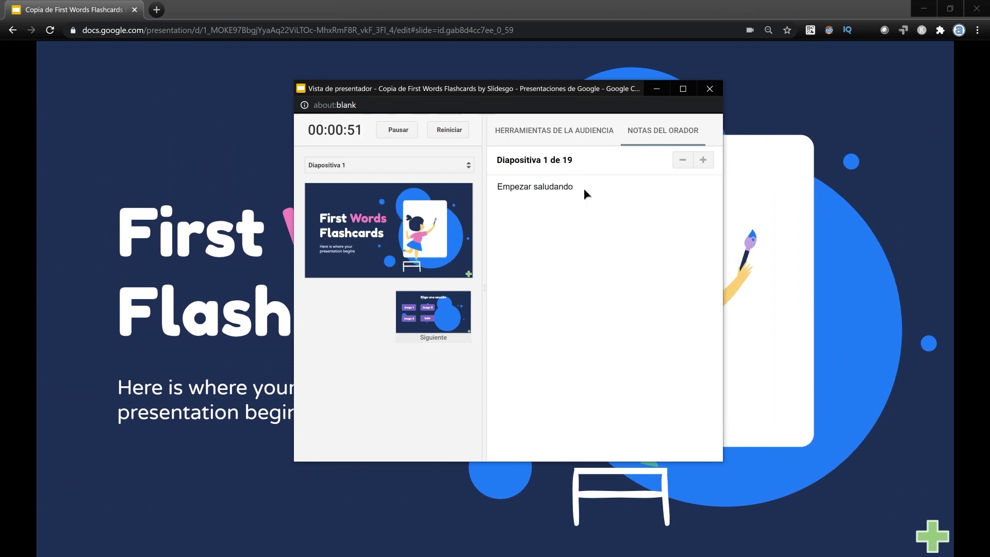
pyautogui.click(432, 316)
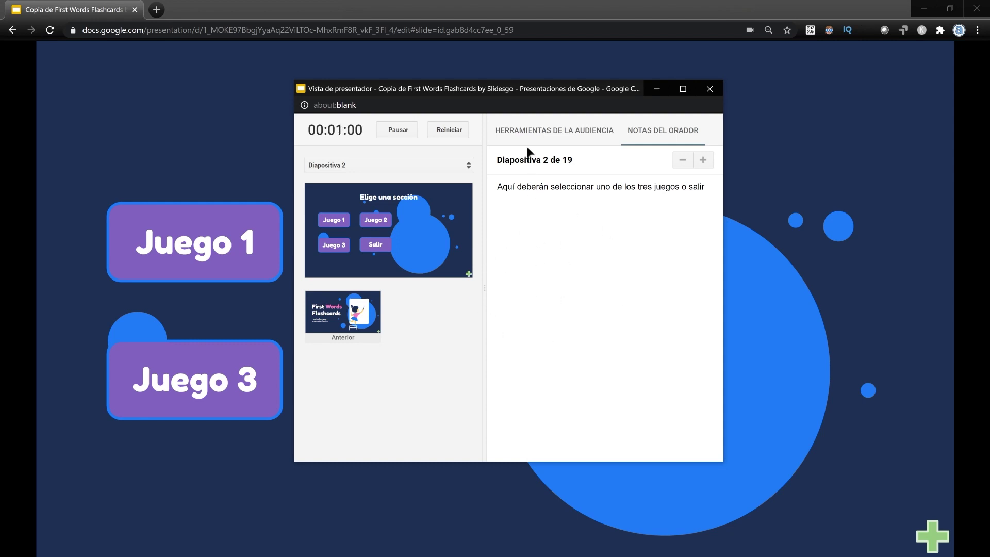
pyautogui.click(530, 133)
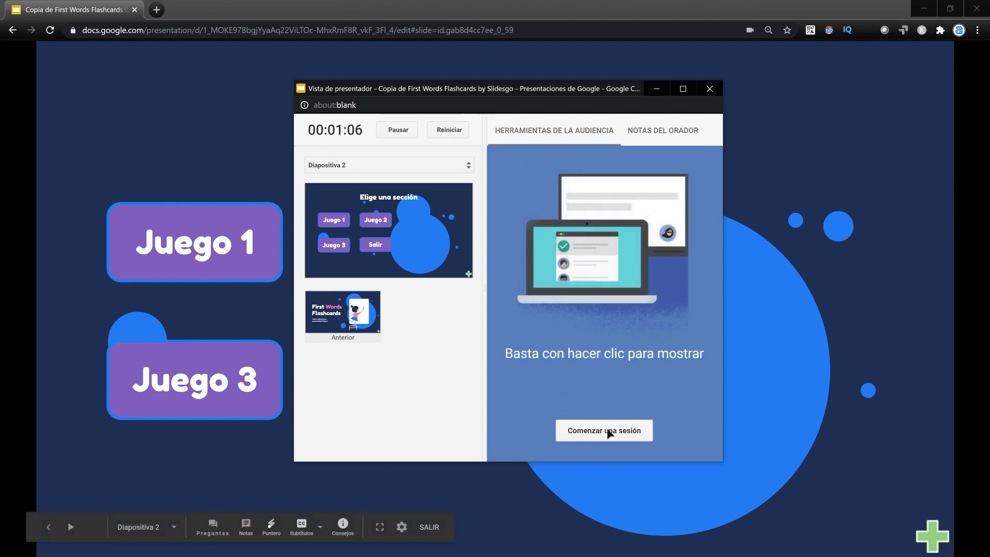
# - Start an audience Q&A session, then stop accepting questions, return to speaker notes, and close presenter view
pyautogui.click(608, 432)
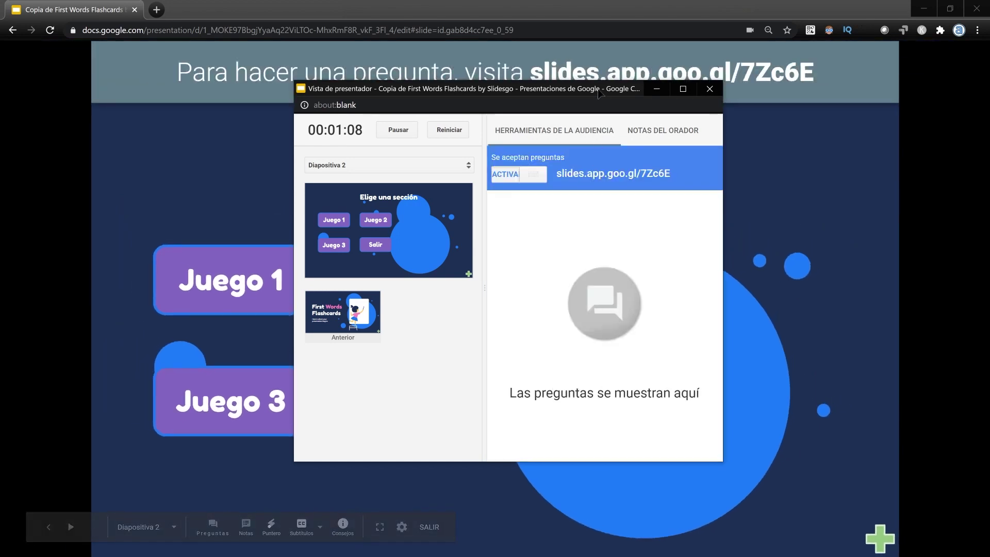
pyautogui.moveTo(599, 93); pyautogui.dragTo(345, 171)
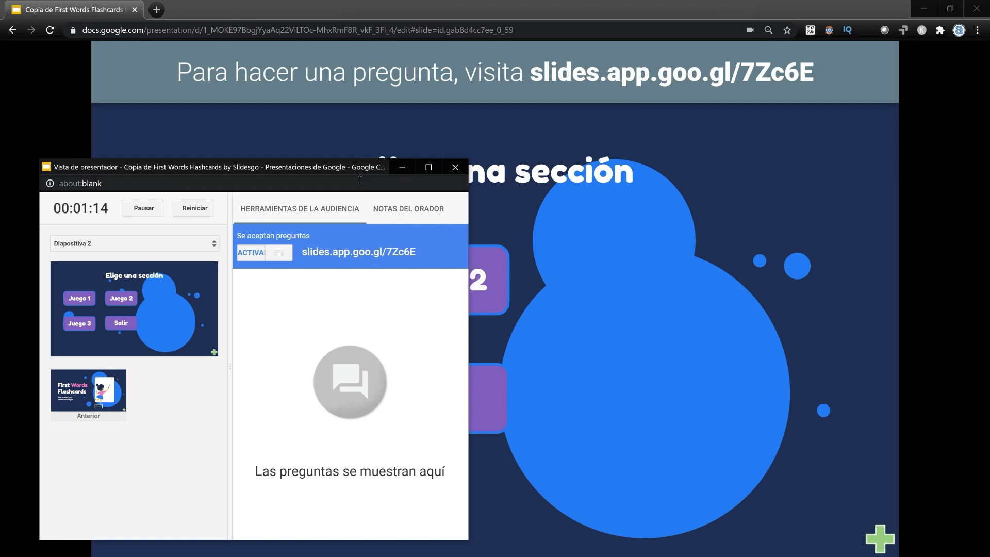
pyautogui.moveTo(361, 172); pyautogui.dragTo(532, 164)
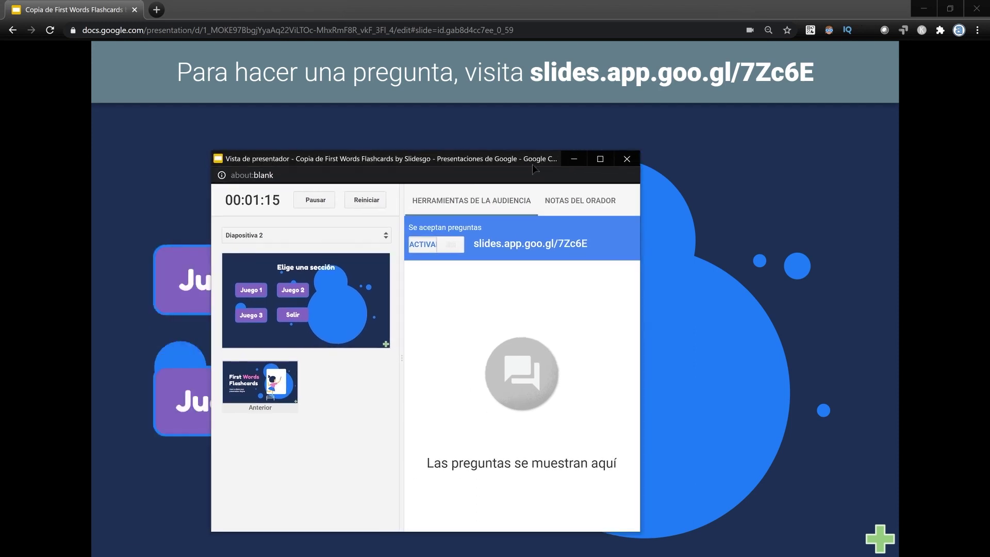
pyautogui.click(448, 246)
pyautogui.click(583, 200)
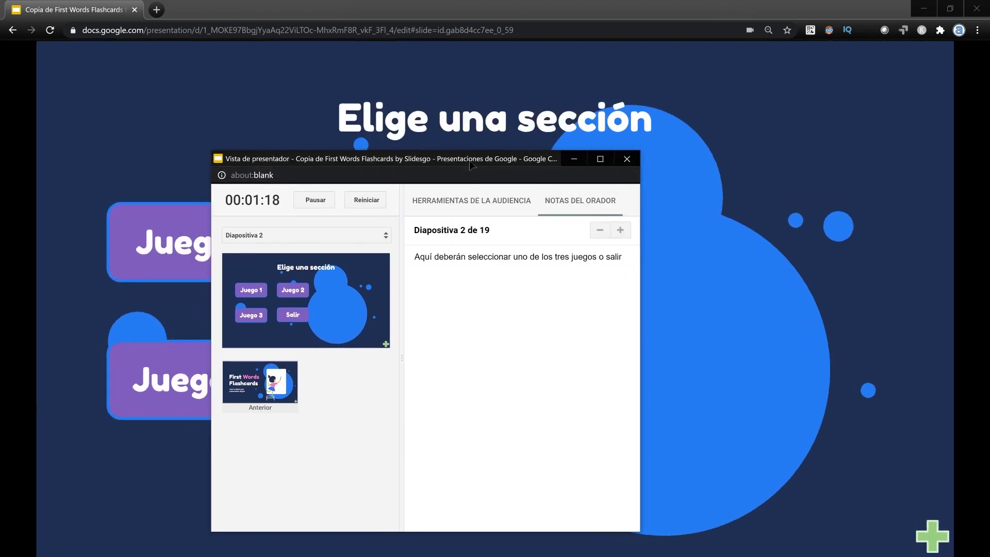
pyautogui.moveTo(471, 165); pyautogui.dragTo(647, 154)
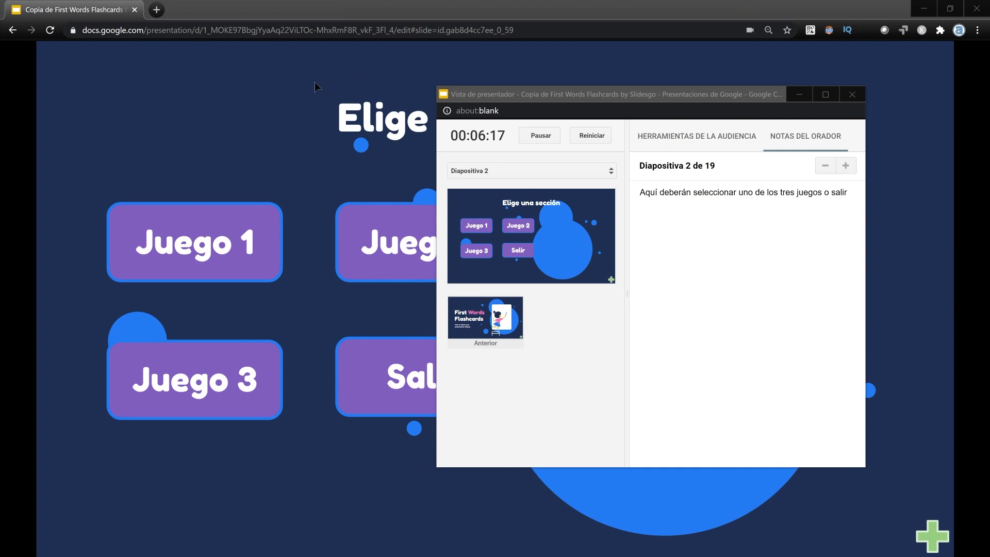
pyautogui.click(851, 94)
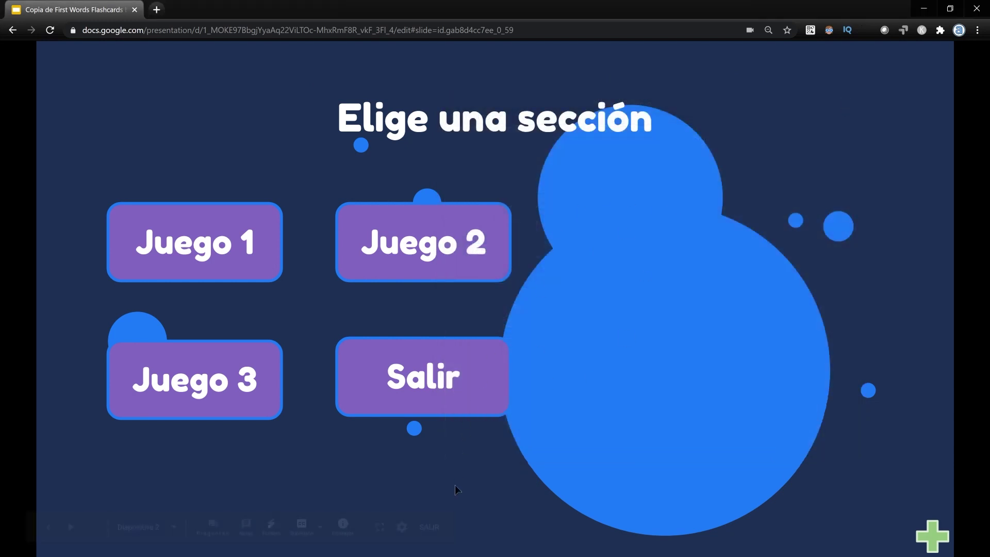
# - Exit the slideshow back to editing slide 2 and open the Archivo menu
pyautogui.click(429, 527)
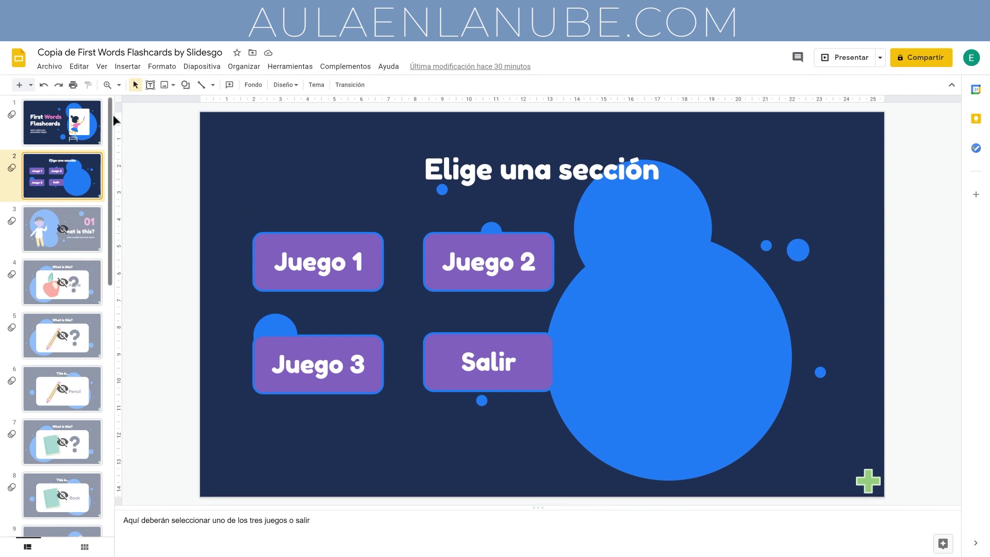
pyautogui.click(46, 66)
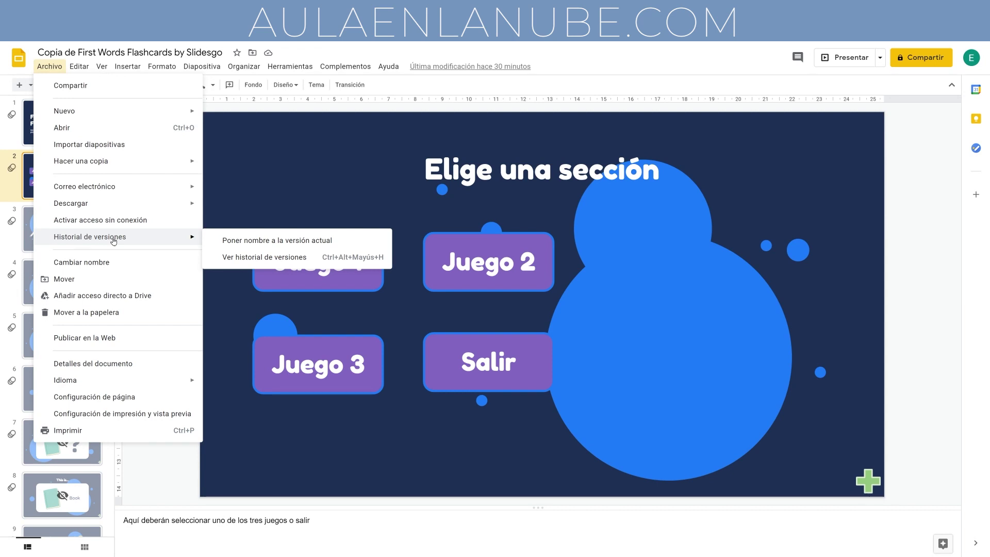
# - Dismiss the Archivo menu, then view the deck's Compartir settings and close them with Listo
pyautogui.click(305, 186)
pyautogui.click(190, 192)
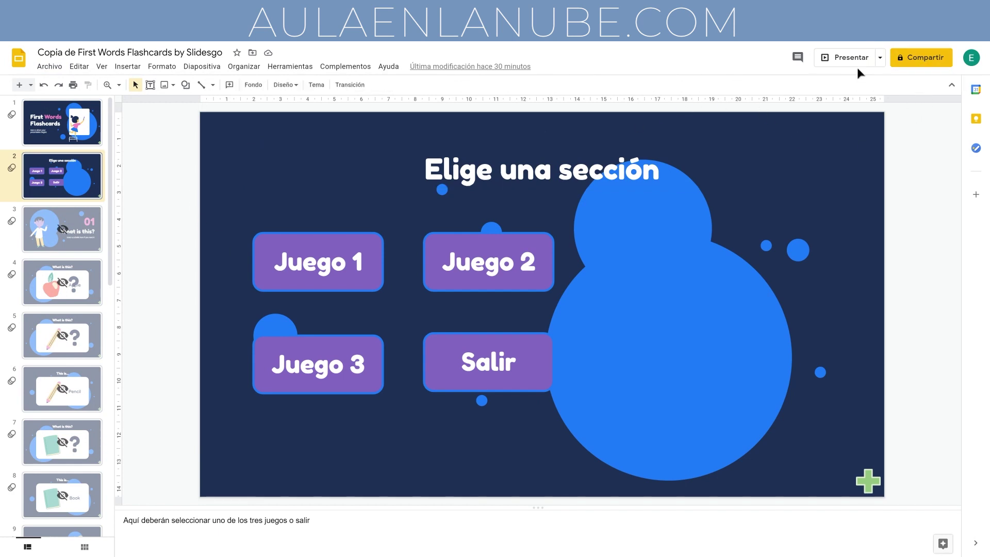
pyautogui.click(913, 61)
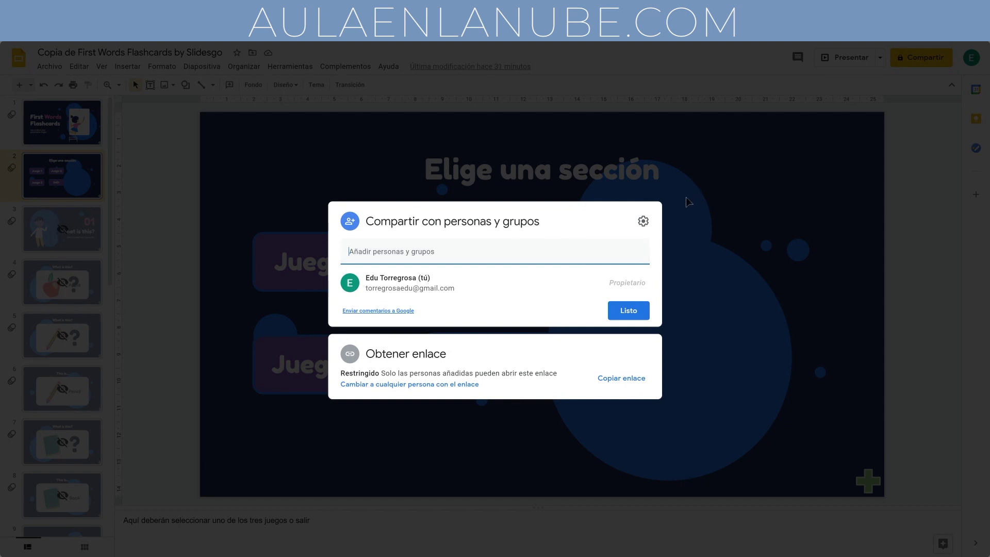
pyautogui.click(655, 198)
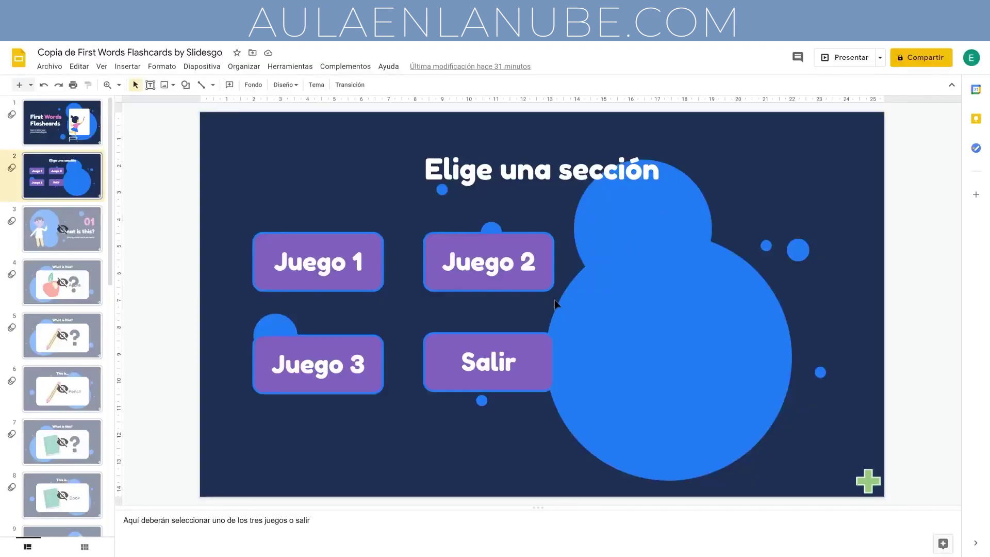